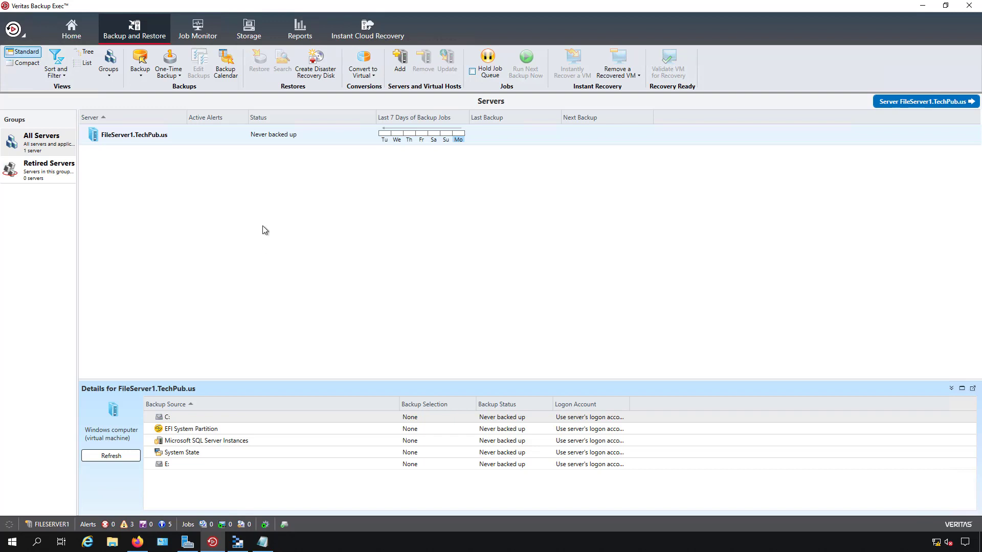
- Look over the configured disk storage, then return to the Backup and Restore server list
click(261, 33)
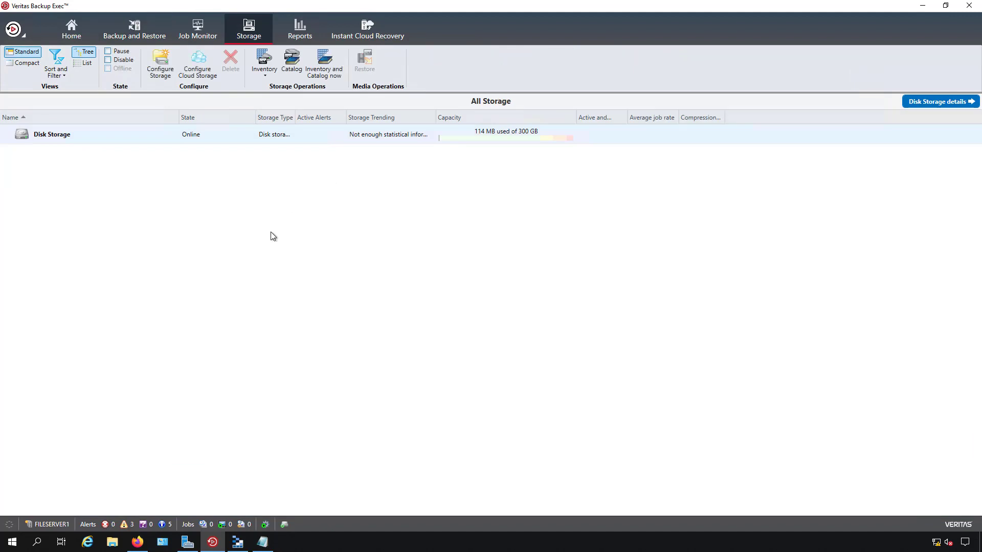
click(149, 28)
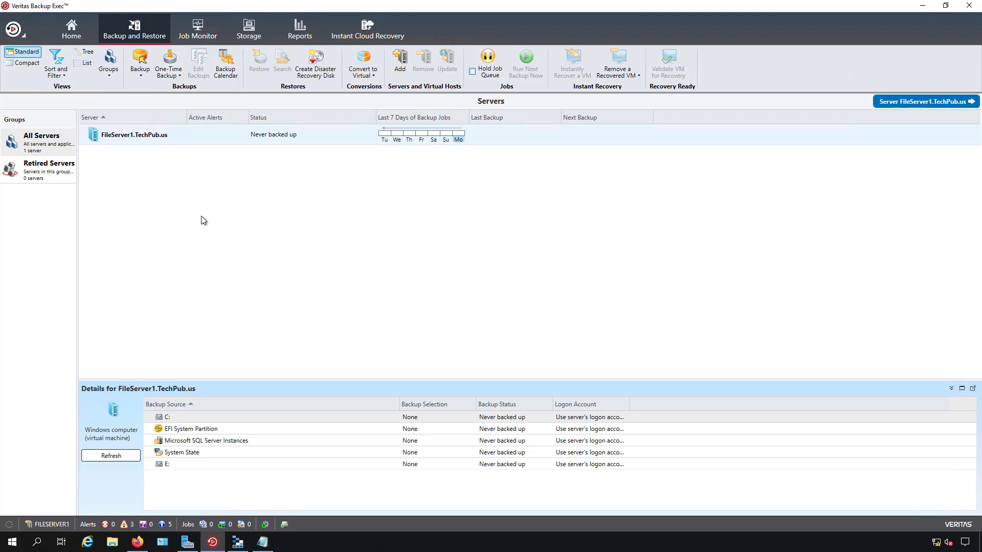
- Start a One-Time Backup to Disk for FileServer1
click(165, 79)
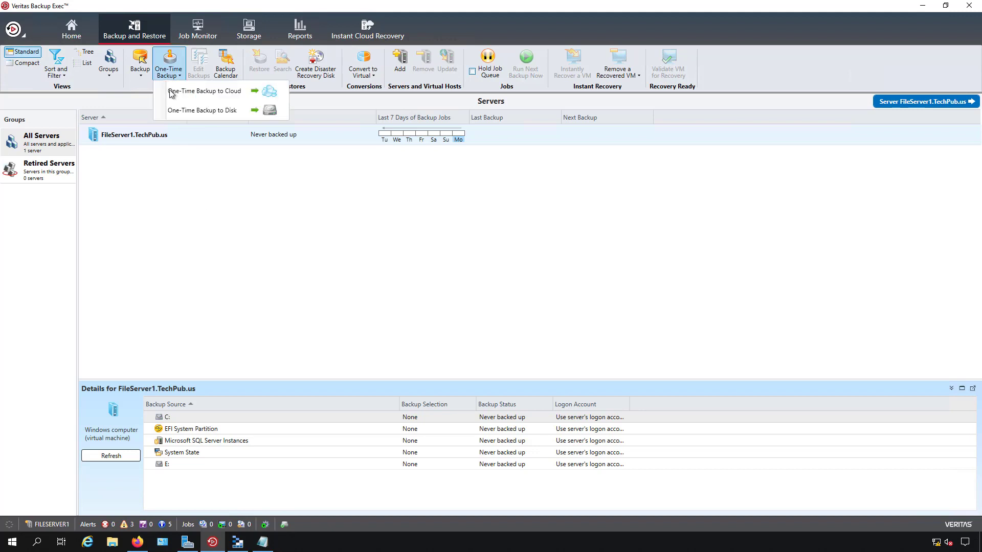
click(175, 112)
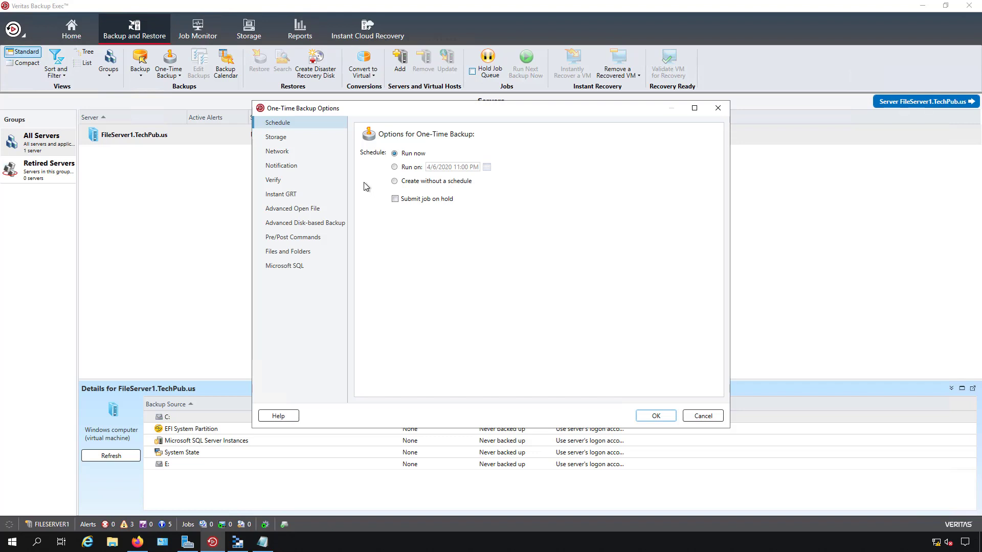
click(307, 138)
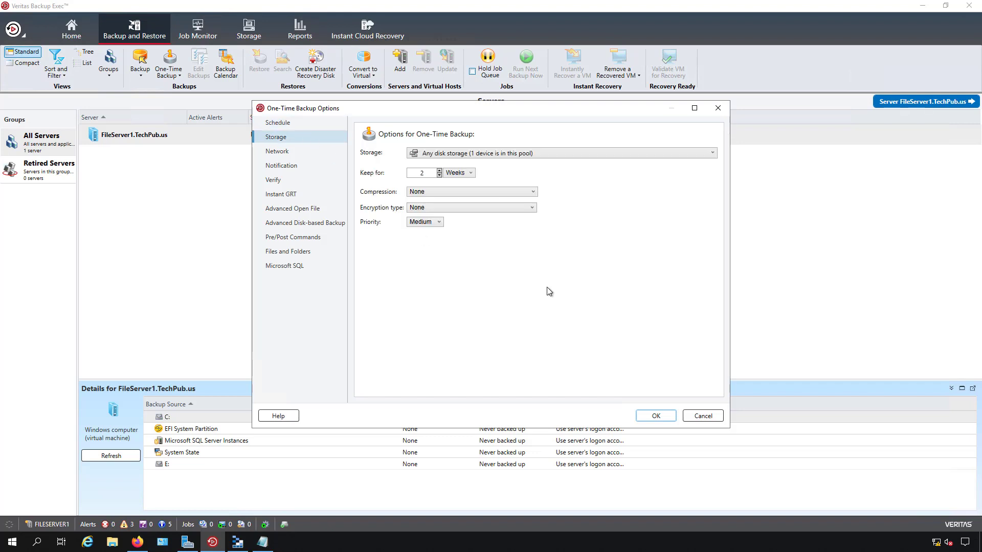
click(593, 155)
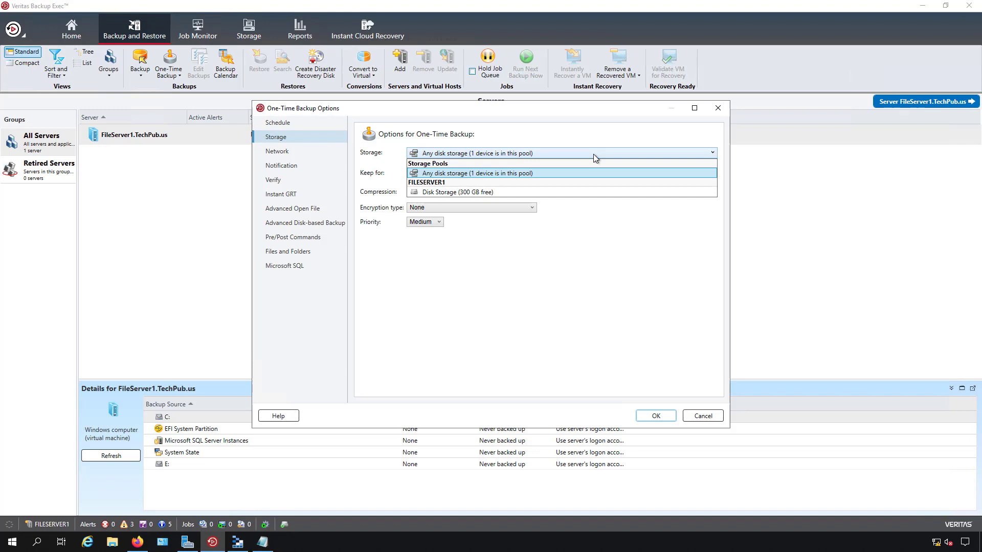
click(595, 236)
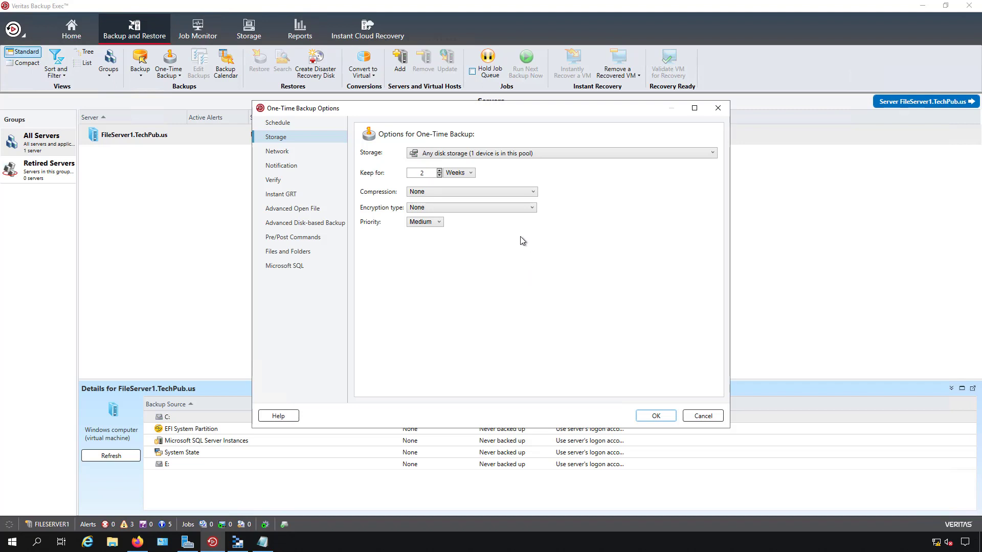
click(533, 193)
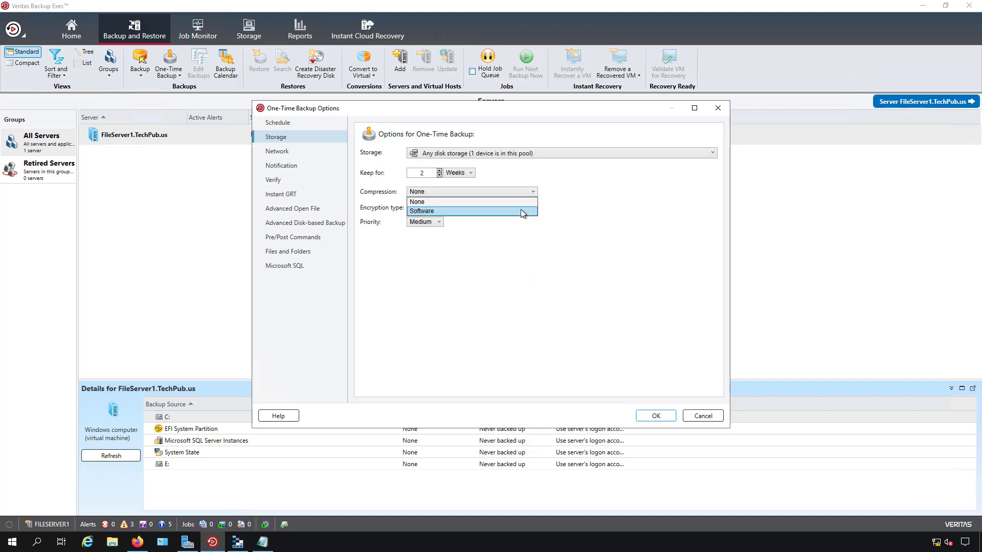
click(588, 213)
click(533, 207)
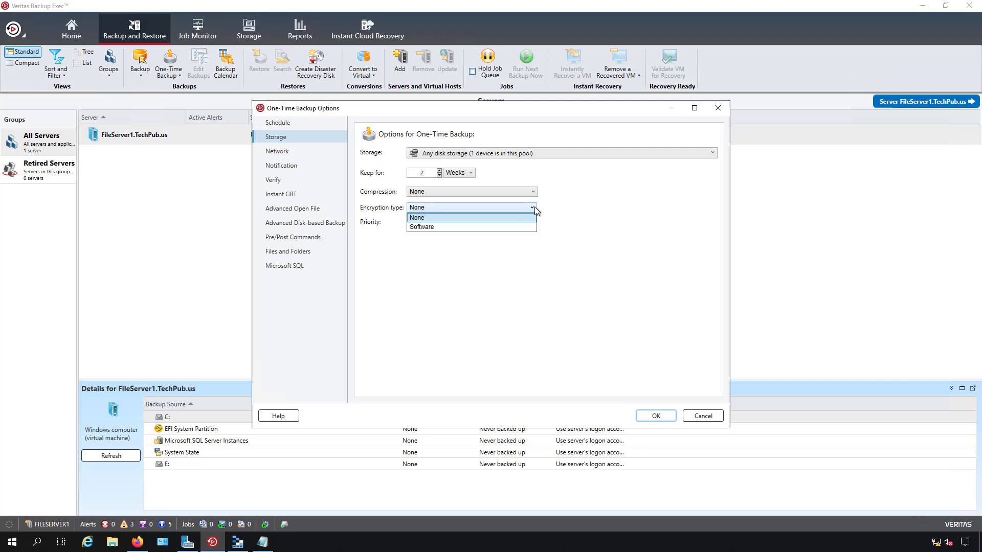
click(569, 213)
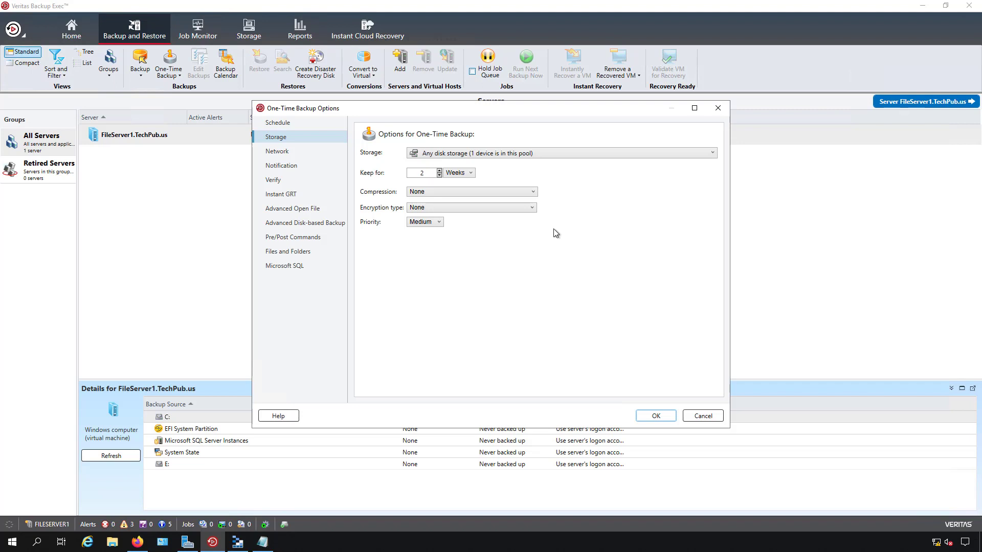
click(439, 222)
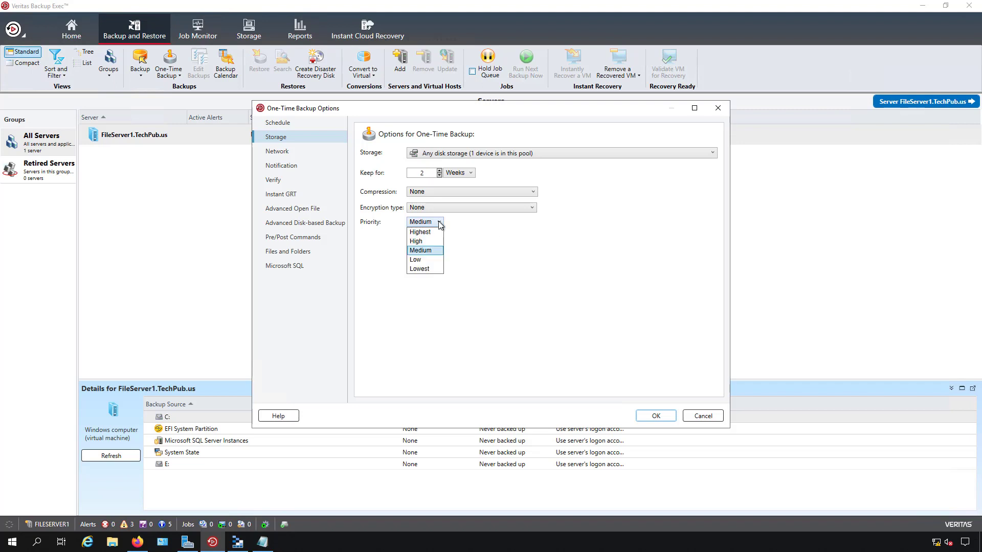
click(514, 246)
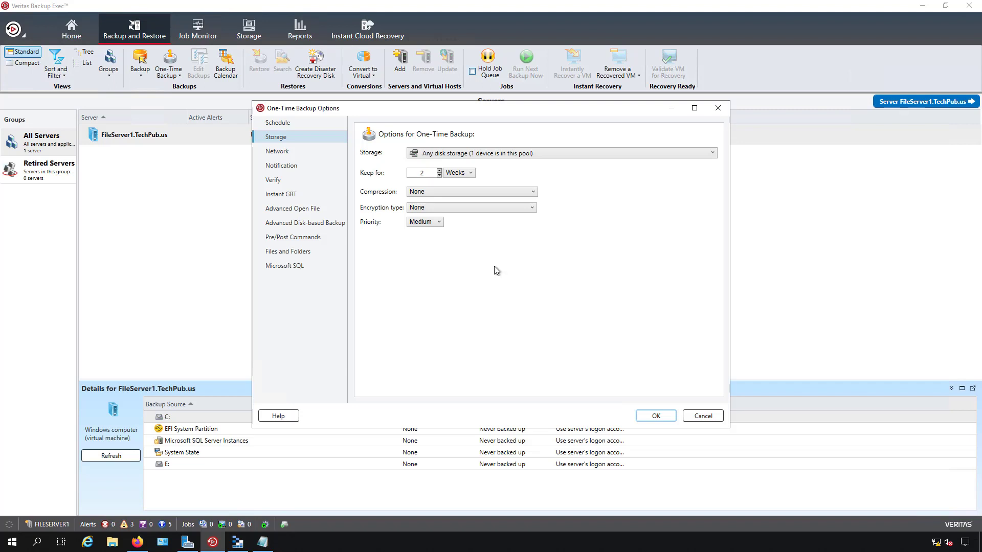
- On the Network page, keep any available network interface and any available protocol
click(305, 152)
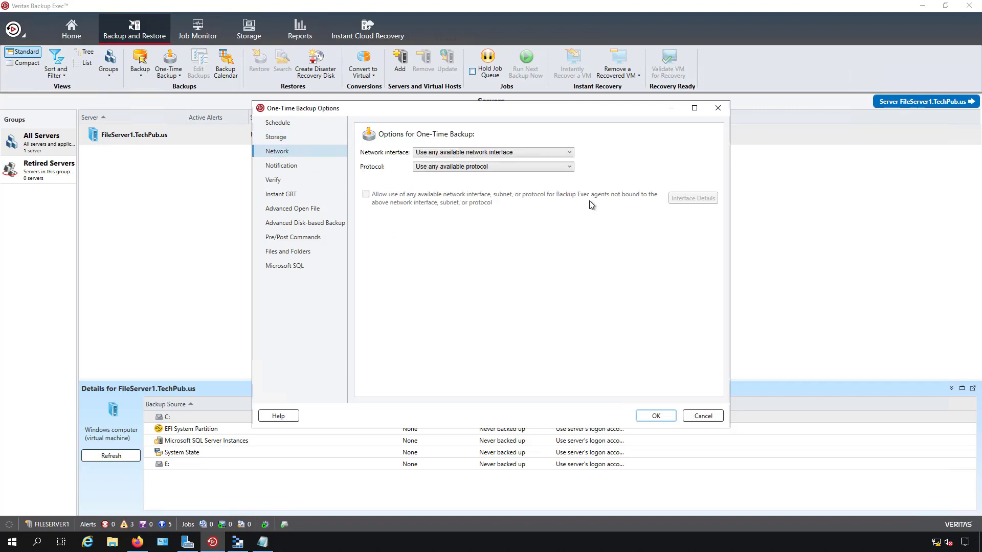
click(572, 150)
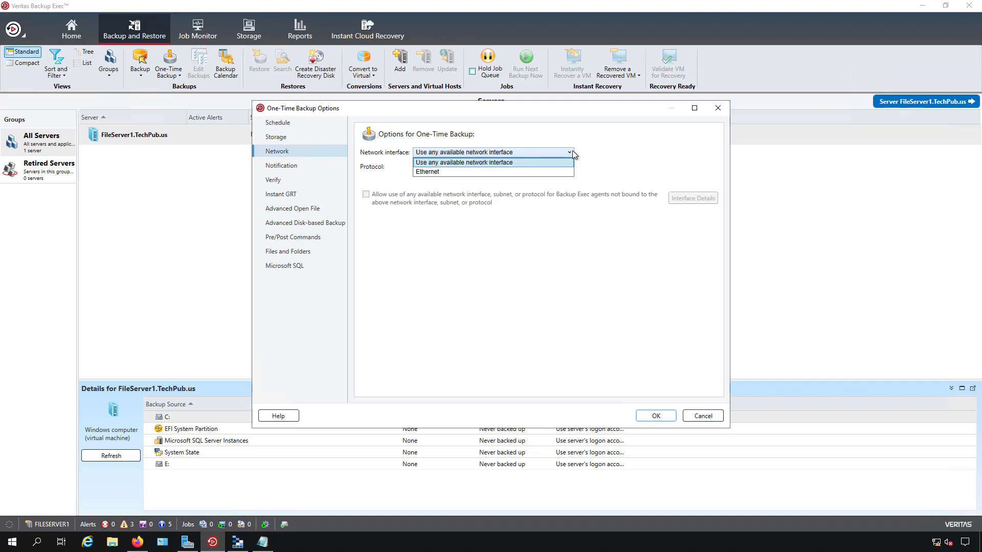
click(609, 158)
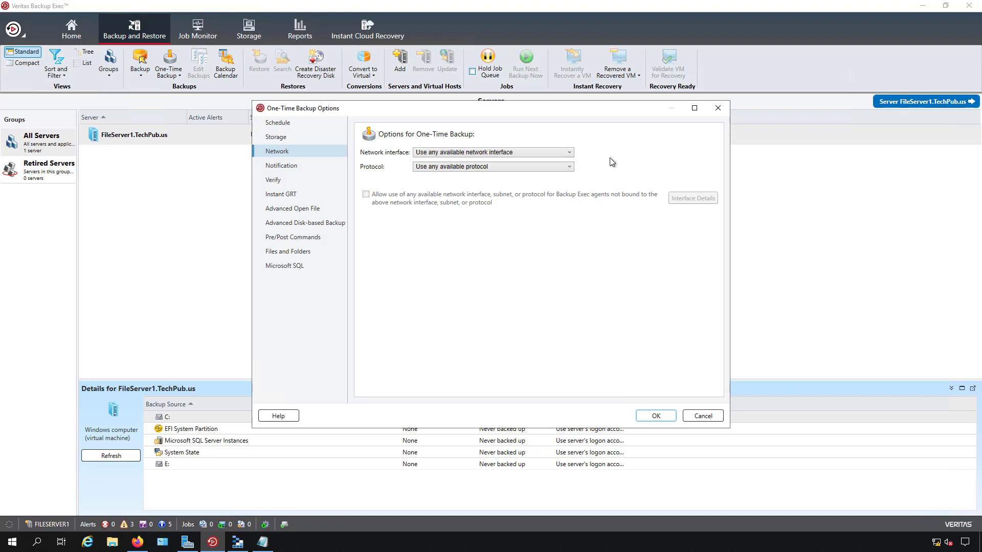
click(570, 167)
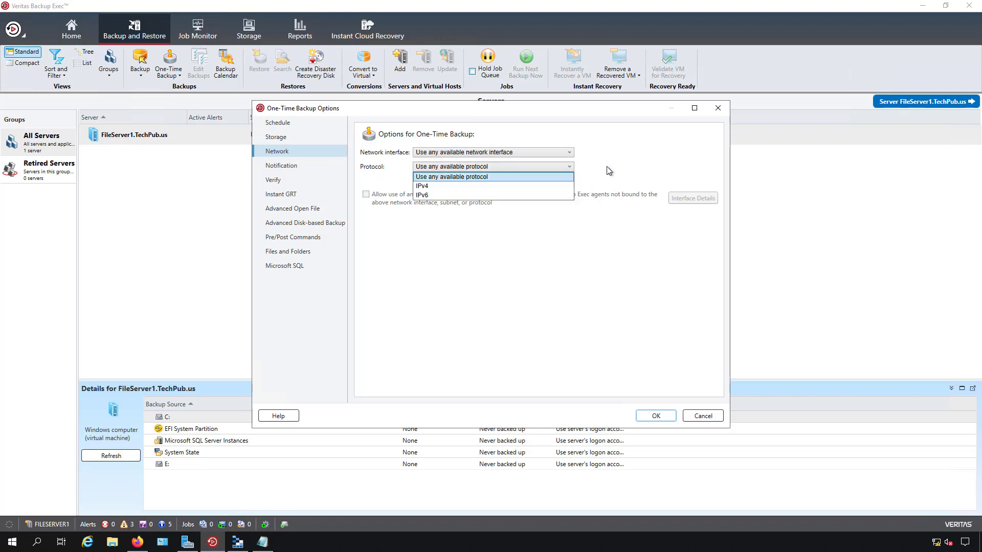
click(606, 167)
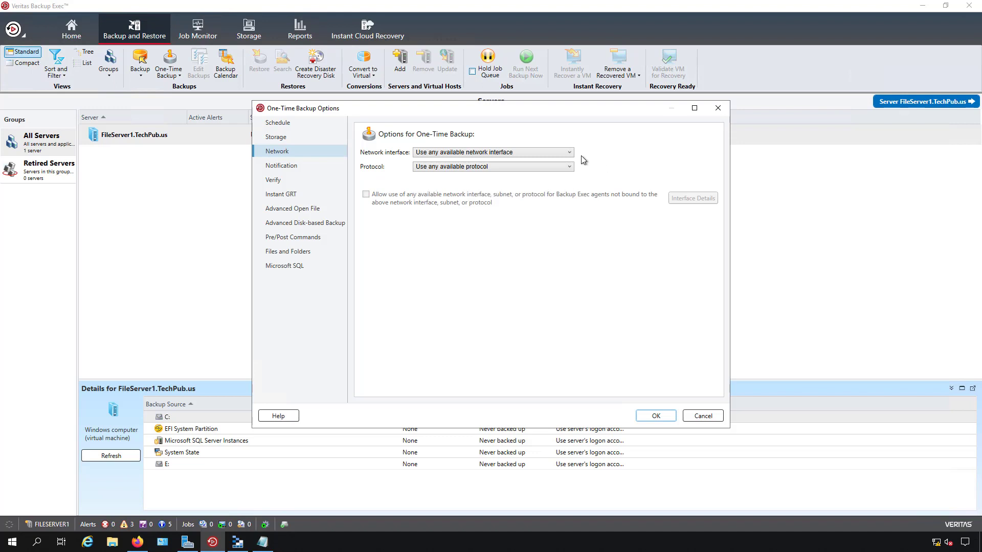
click(569, 152)
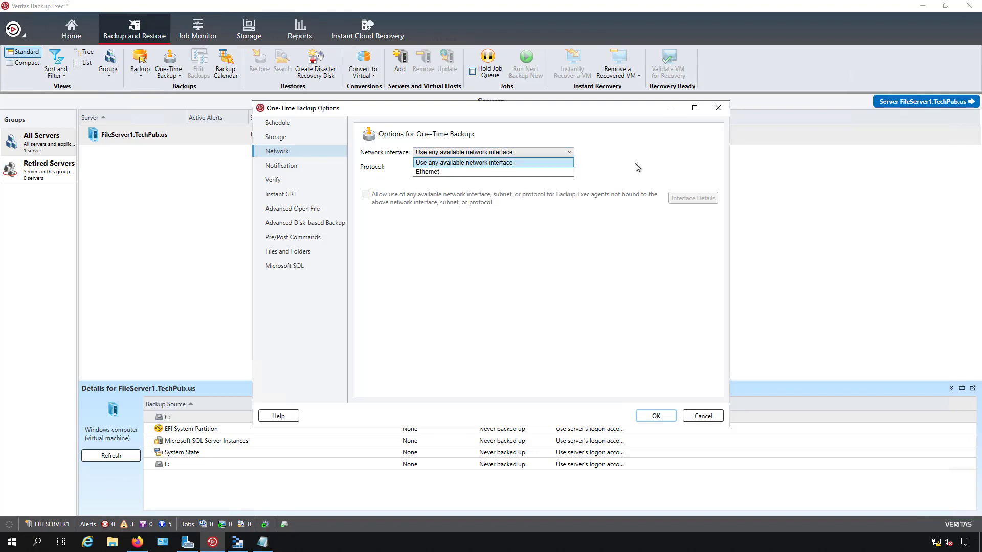
click(638, 167)
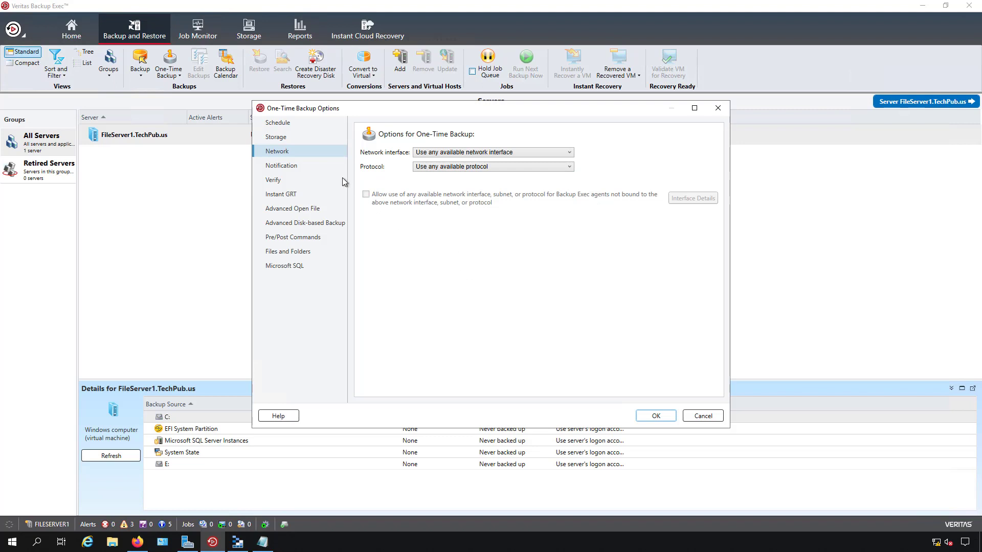
- Begin adding a notification recipient, then cancel both dialogs so no recipients are set
click(314, 166)
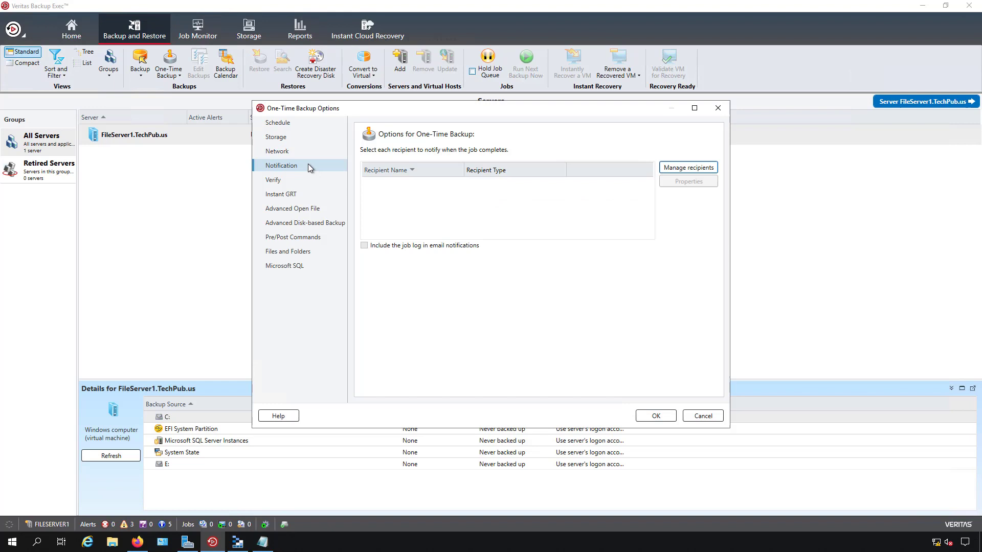
click(670, 170)
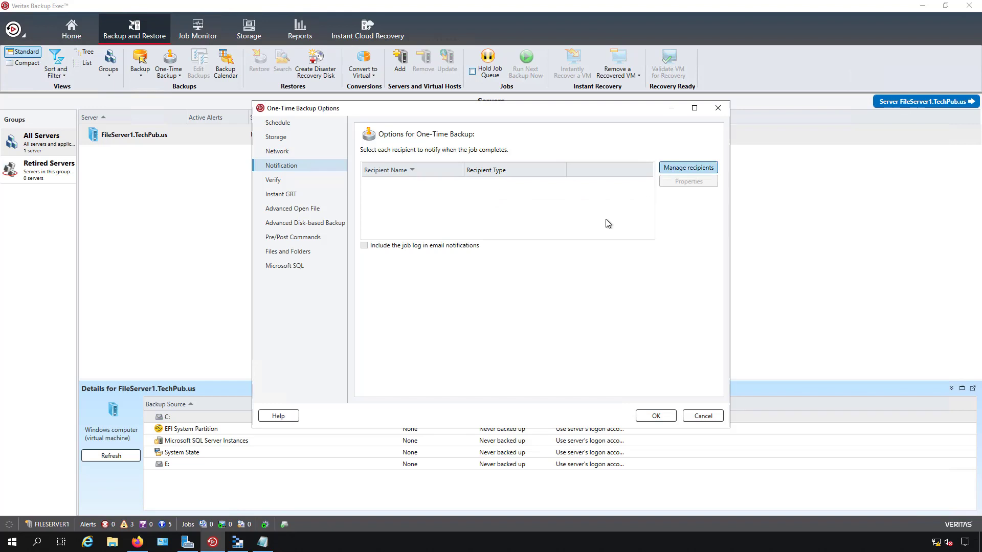
click(603, 211)
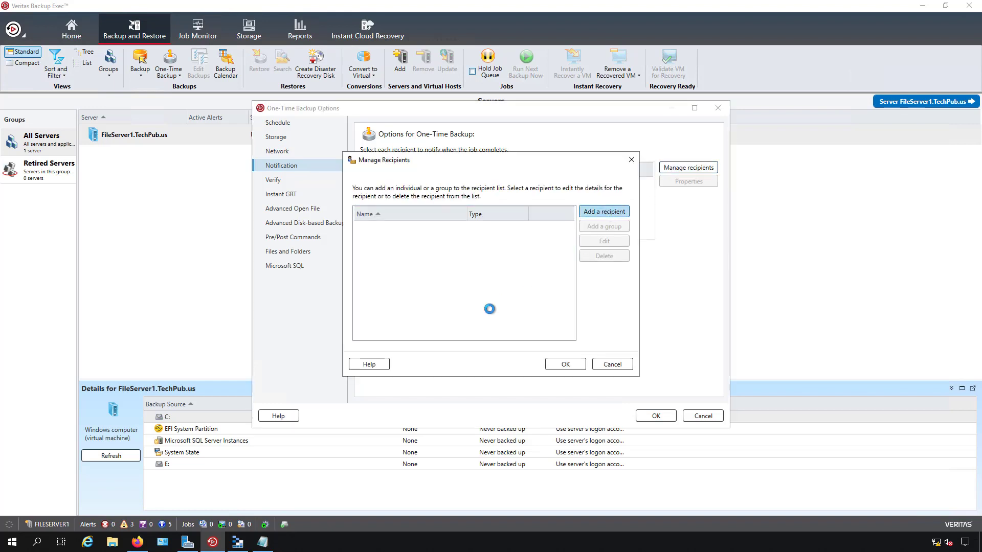
click(520, 290)
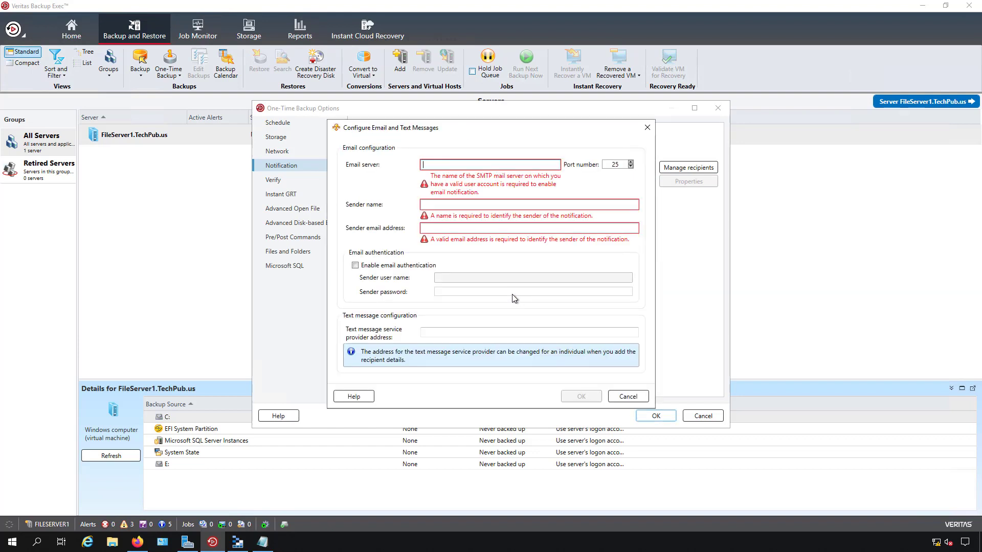
click(624, 396)
click(611, 363)
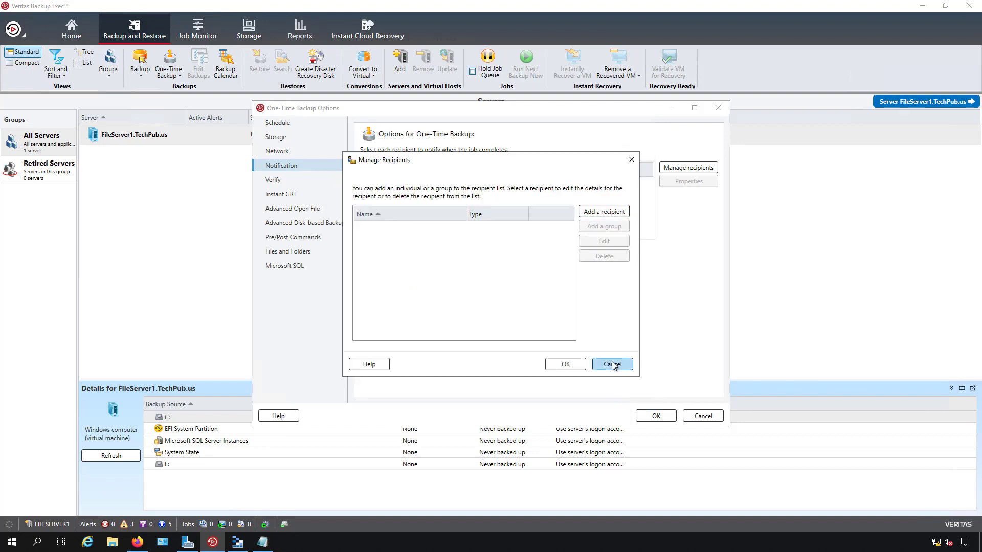
click(274, 182)
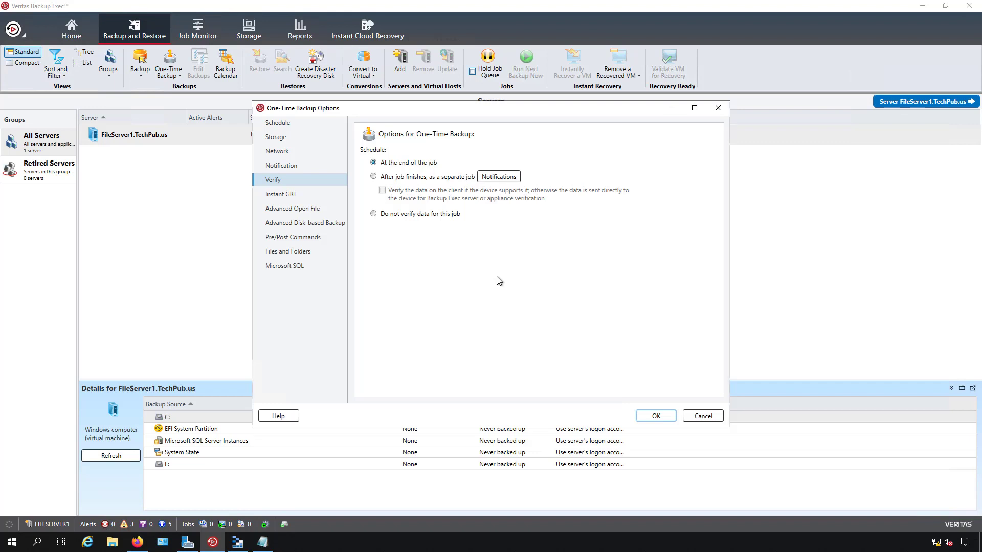
- Choose 'Do not verify data for this job' and move to the Instant GRT page
click(431, 214)
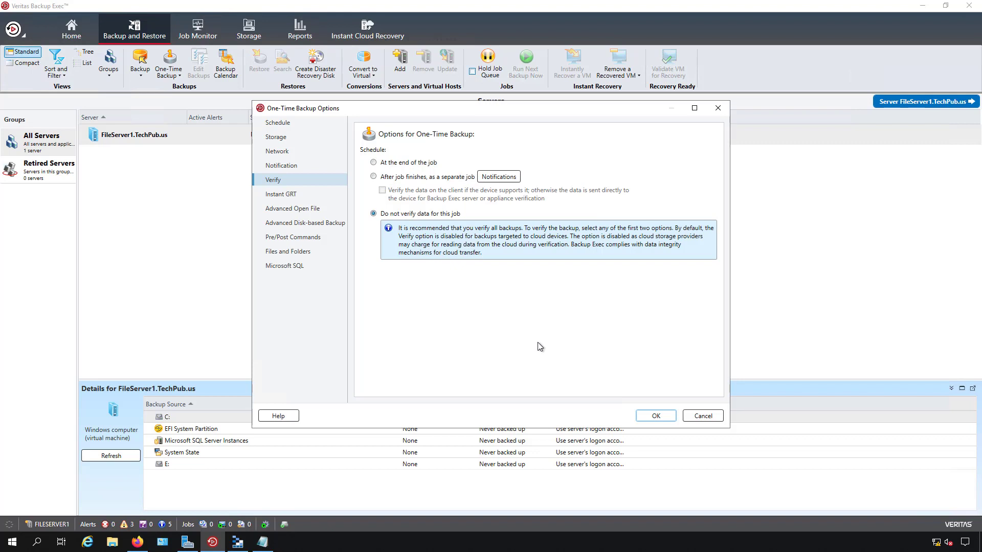
key(Down)
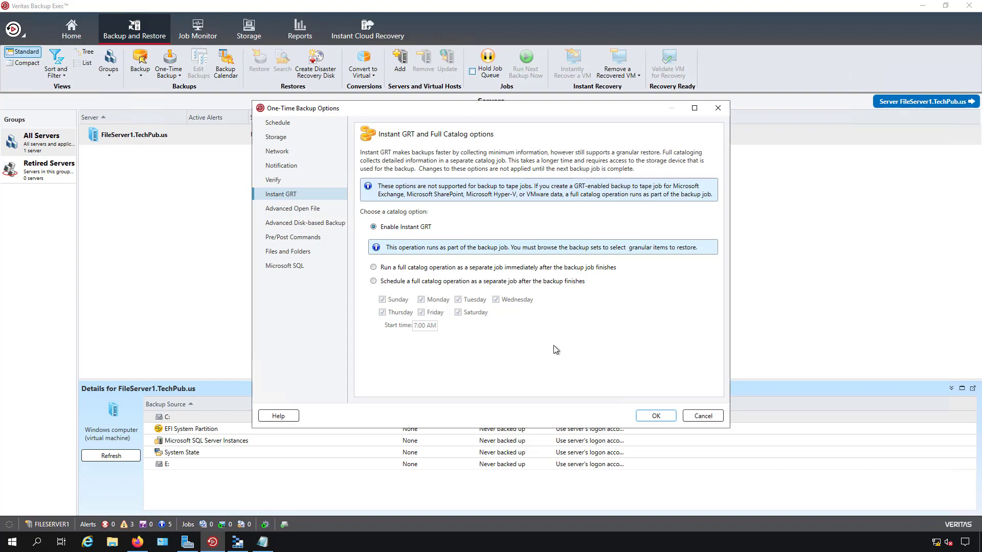
- Leave Enable Instant GRT selected and go to the Advanced Open File page
click(294, 208)
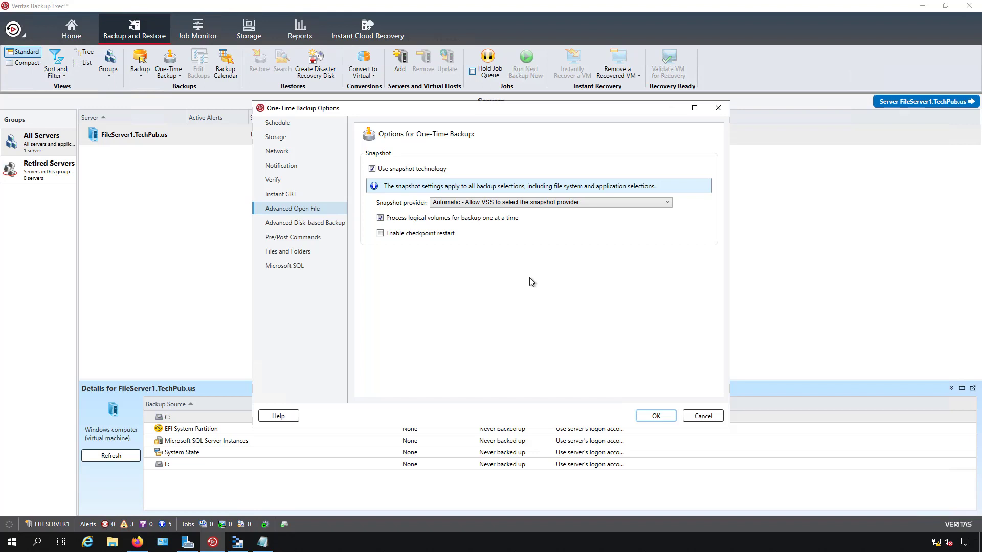
- Keep Automatic as the VSS snapshot provider, then go to Advanced Disk-based Backup
click(643, 203)
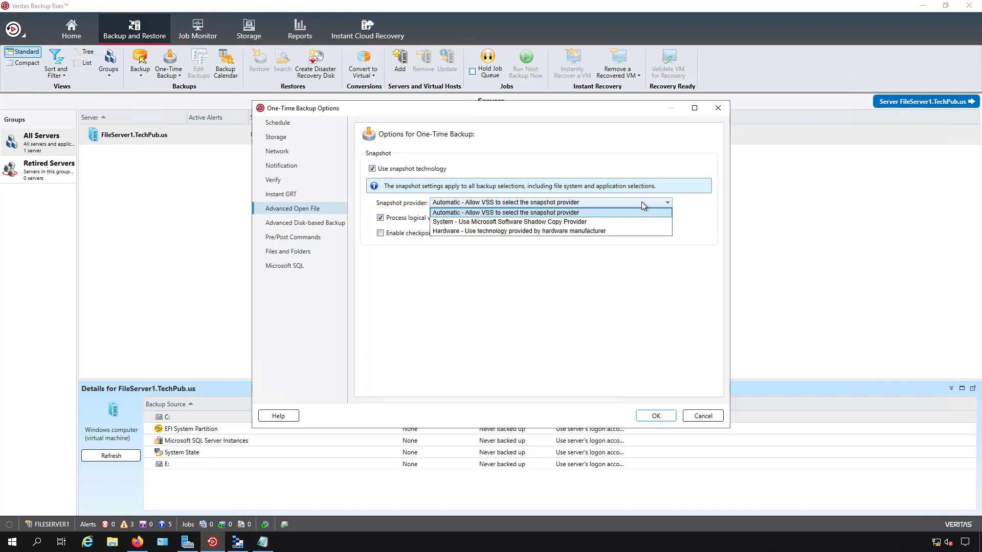
click(649, 212)
click(304, 222)
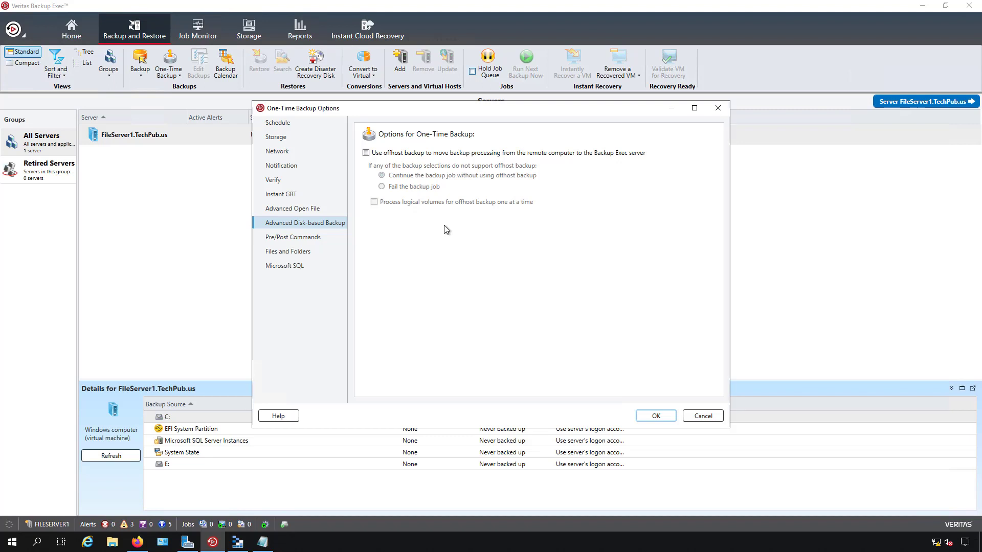
- Leave 'Use offhost backup' unchecked and go to the Pre/Post Commands page
click(366, 153)
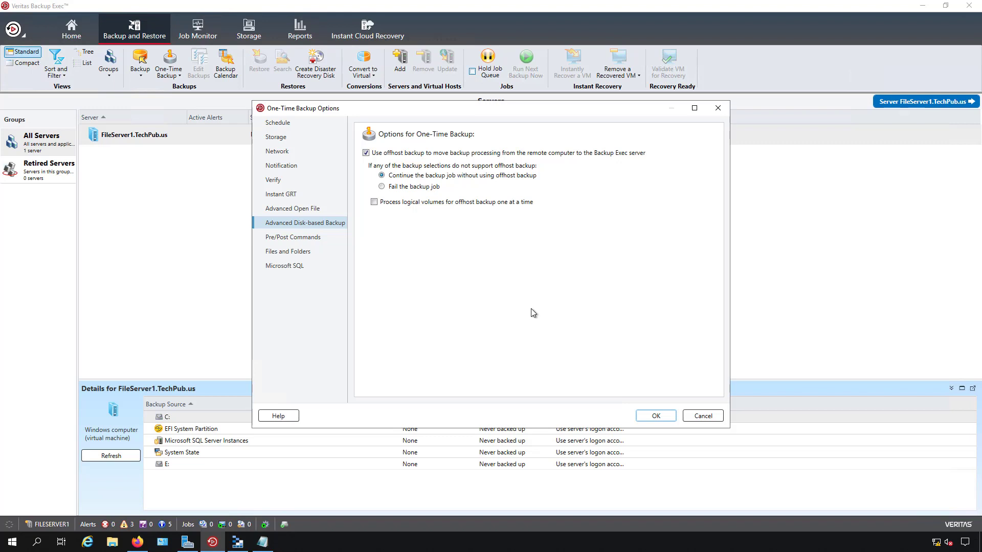
click(366, 153)
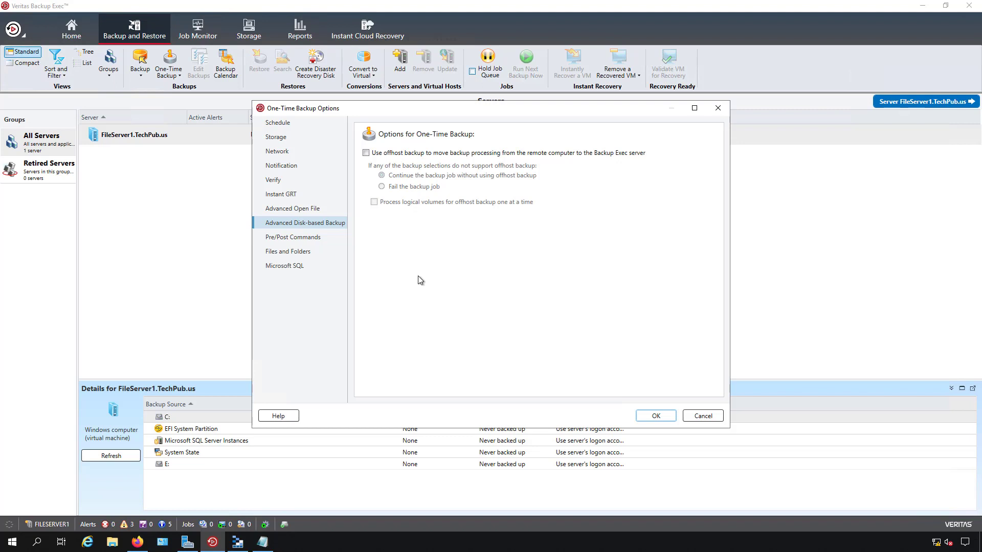
click(290, 238)
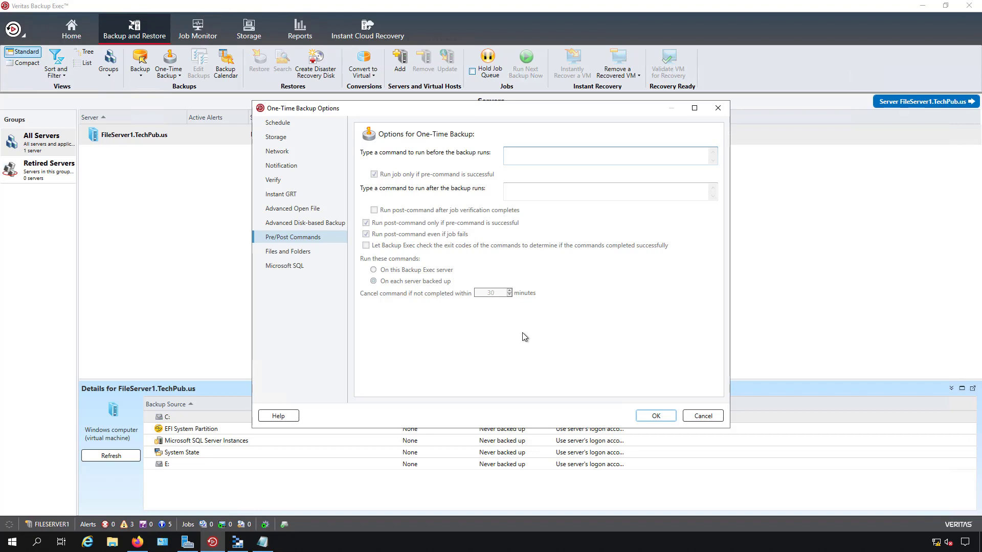
- Review the Files and Folders and Microsoft SQL options, then accept the one-time backup options
click(294, 252)
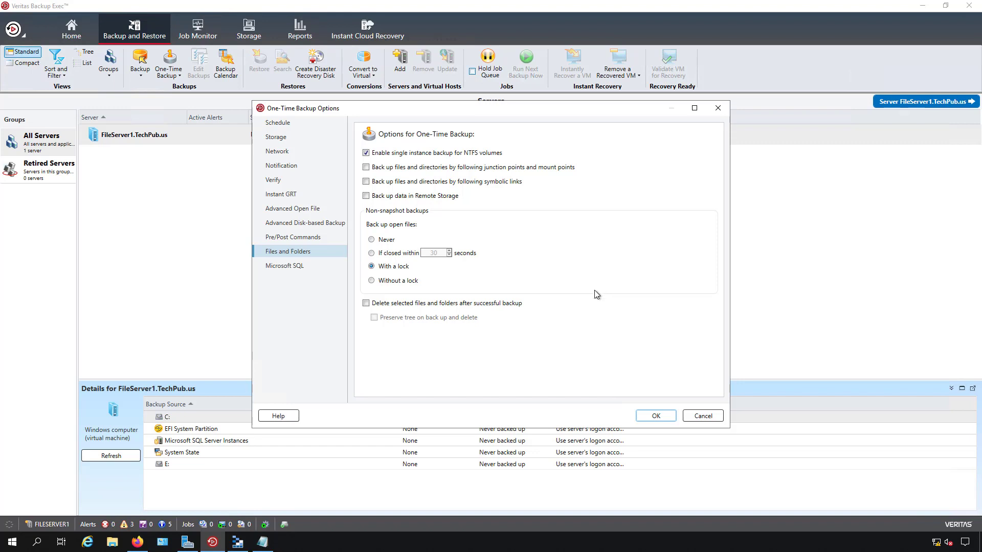
click(312, 266)
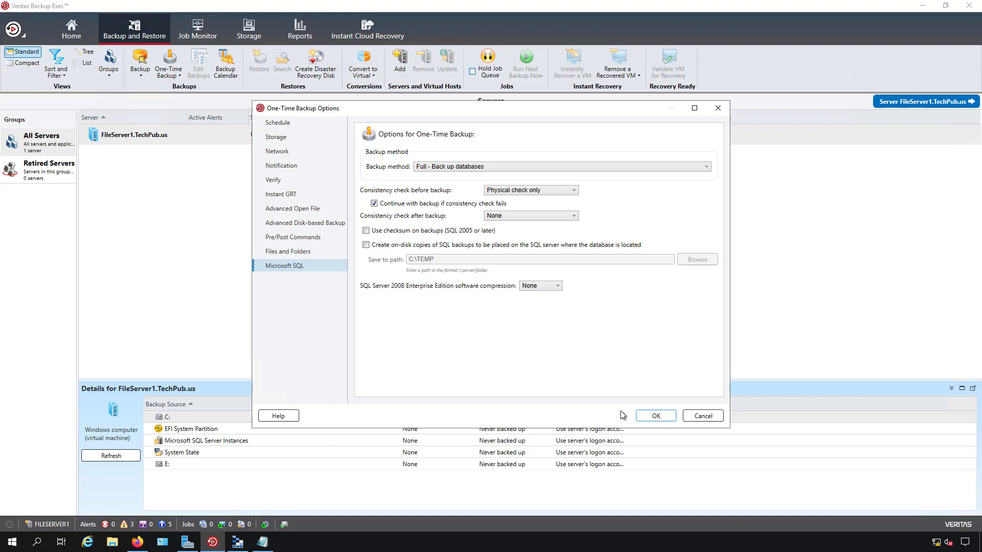
click(659, 416)
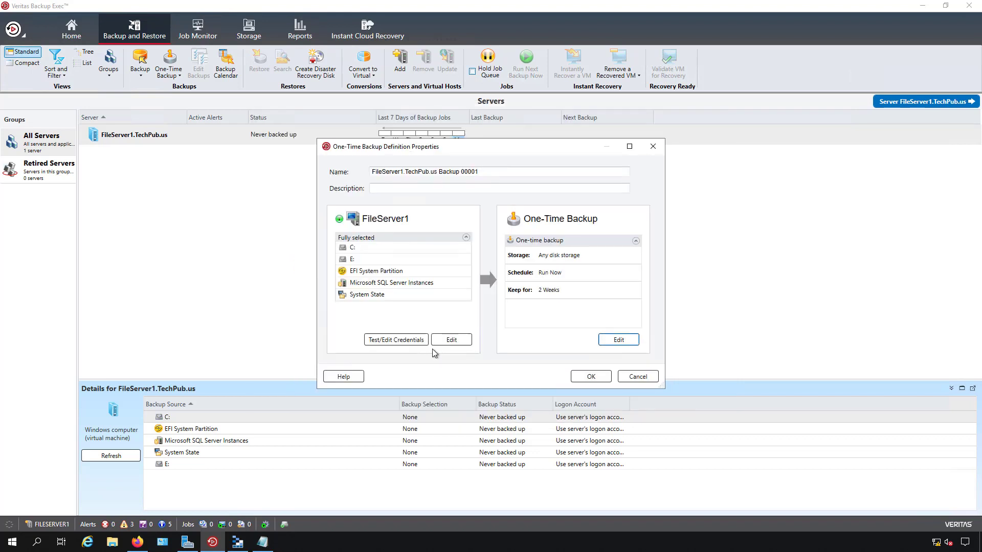
- Uncheck drive E: in FileServer1's Backup Selections and confirm the change
click(451, 340)
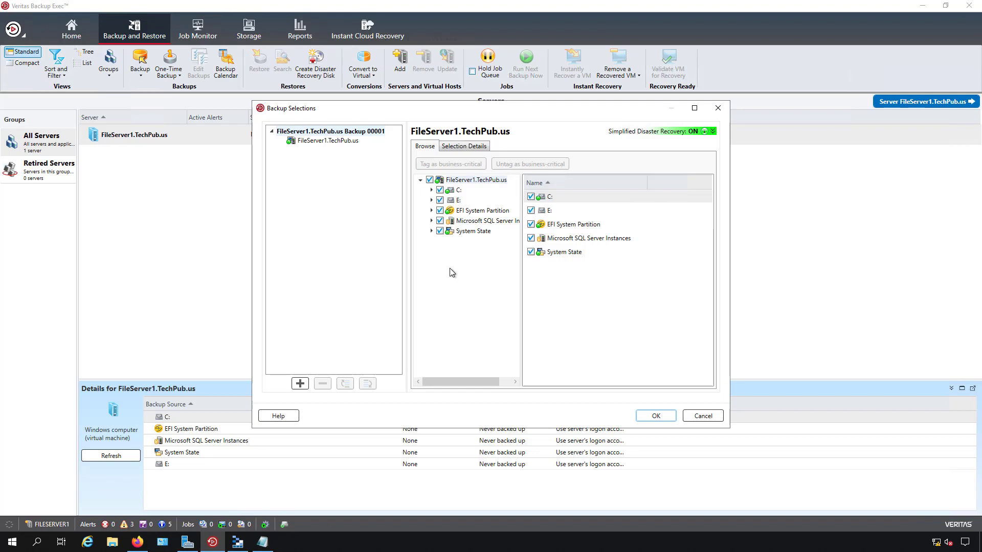
click(439, 200)
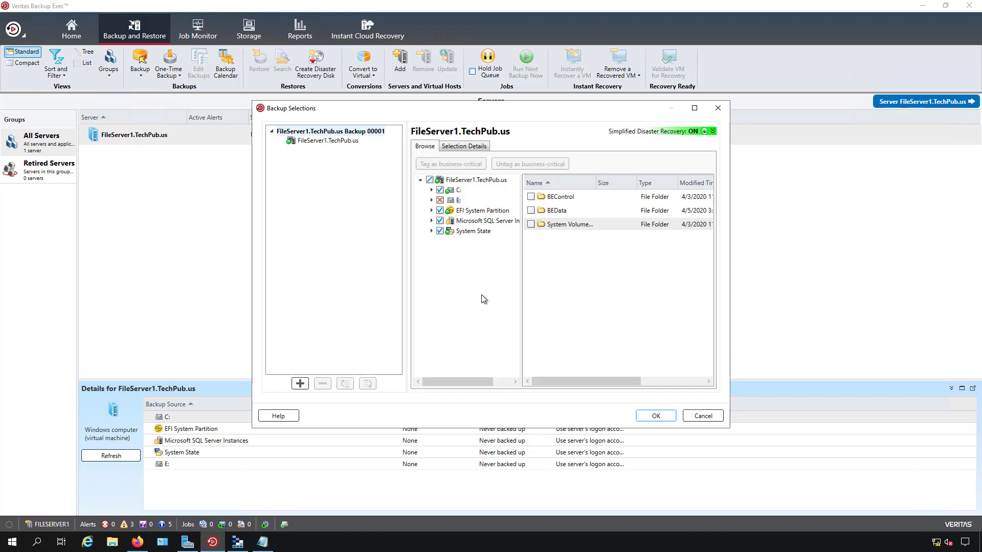
click(653, 416)
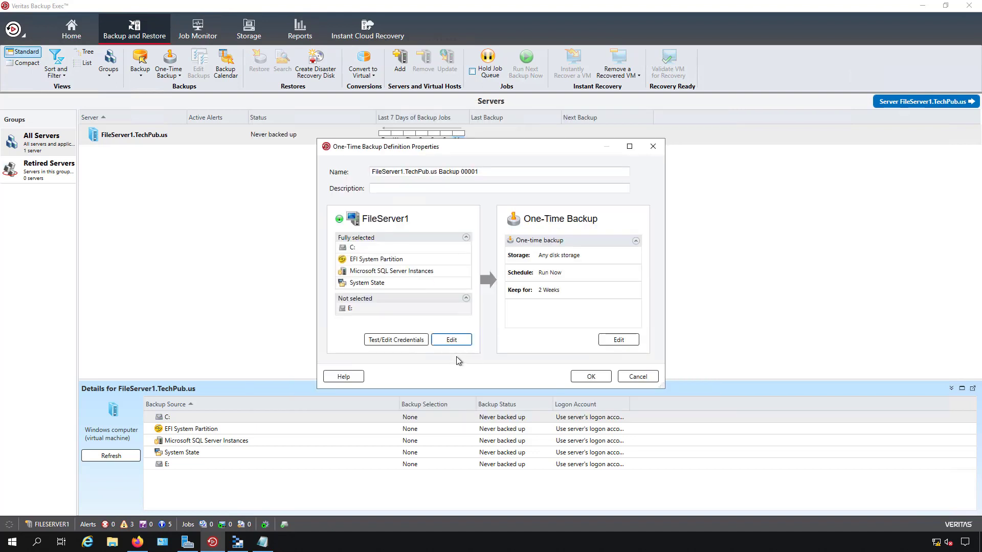
- Test all FileServer1 source credentials; C:, EFI, BKUPEXEC, System State and E: report Success
click(397, 340)
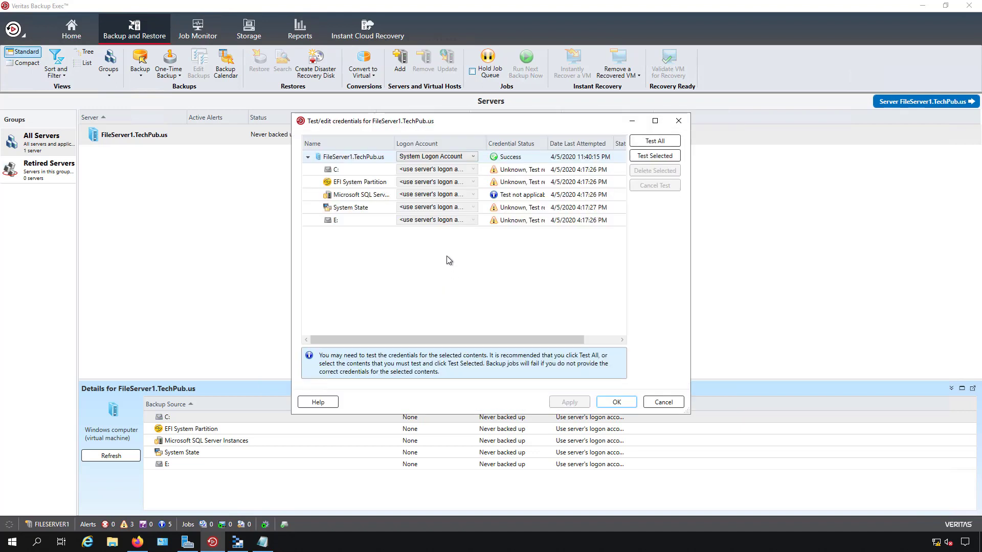
click(654, 141)
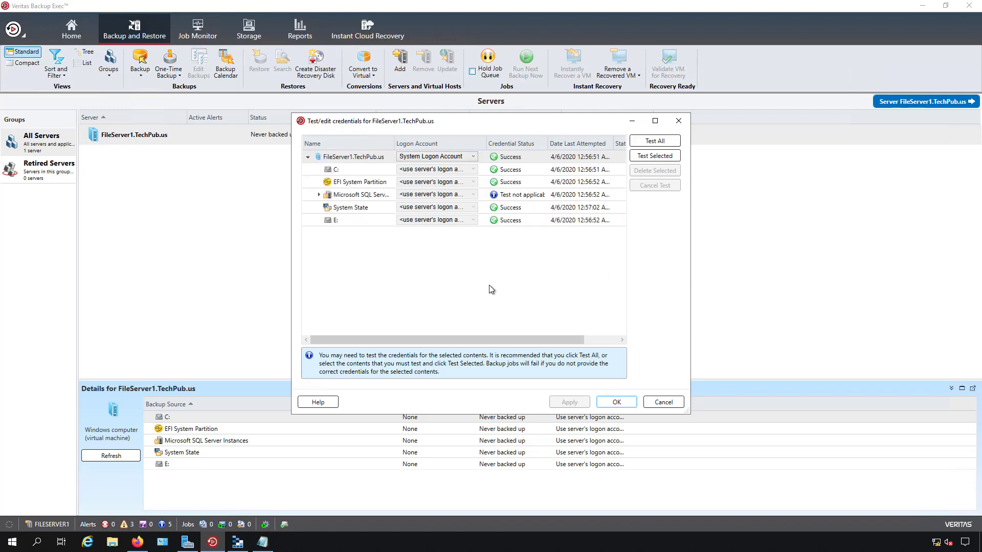
click(318, 195)
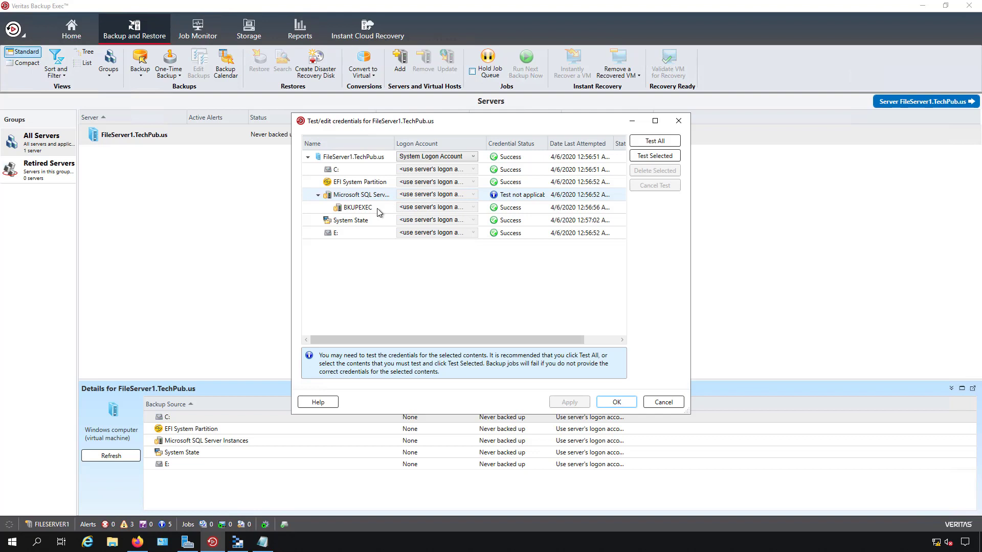
click(616, 402)
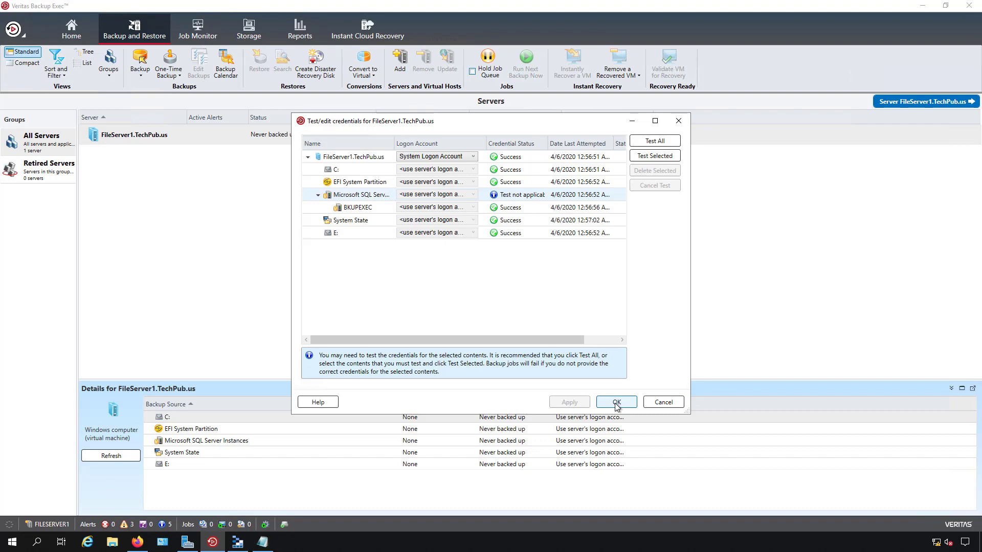
- Submit the one-time FileServer1 backup definition so the full backup starts running to Disk Storage
click(616, 402)
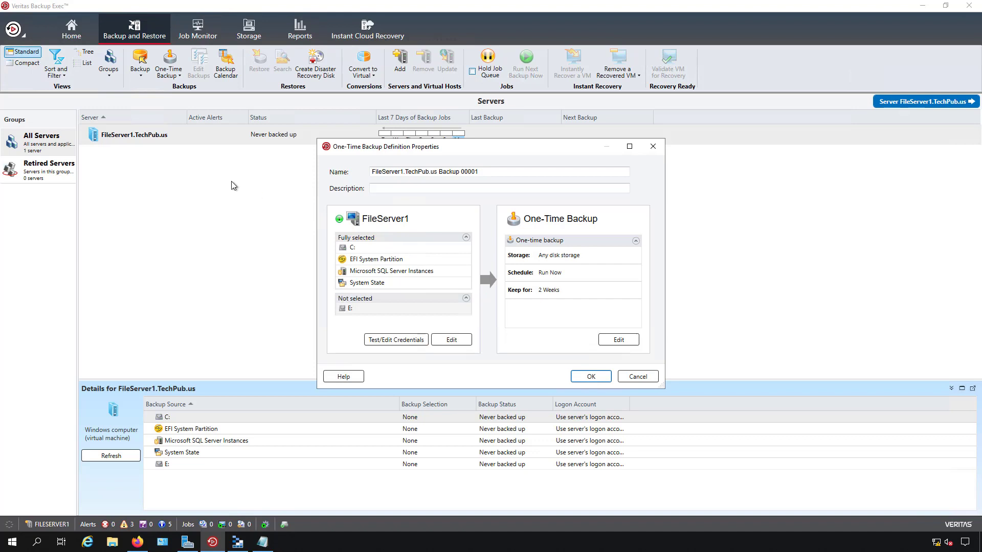
key(Return)
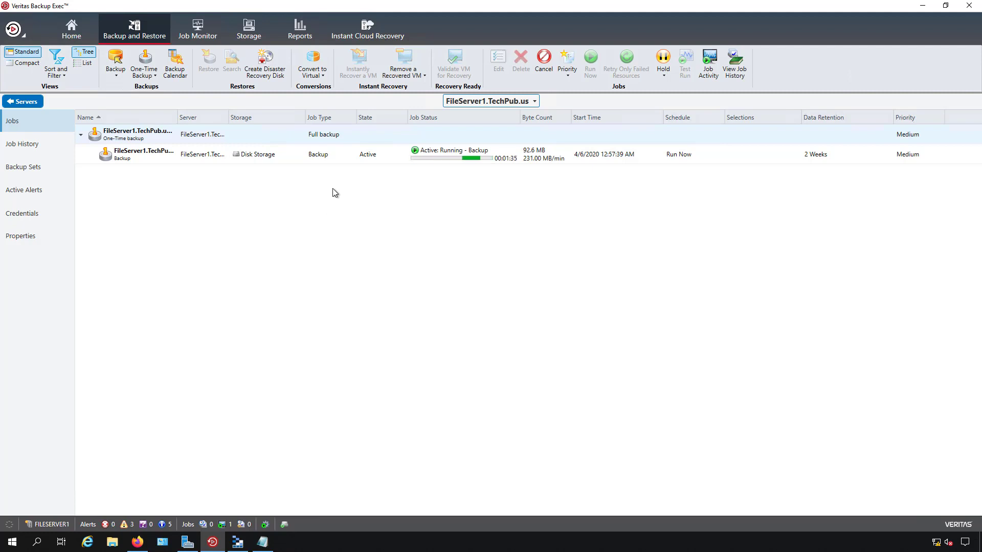
- Open the running FileServer1 backup's Job Activity and view its fully expanded Job History maximized
click(350, 154)
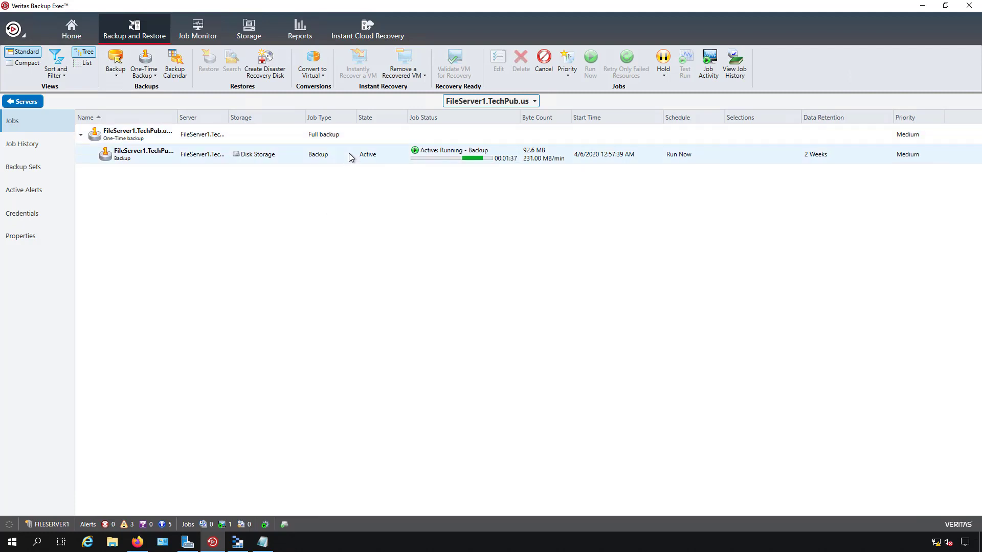
double_click(349, 152)
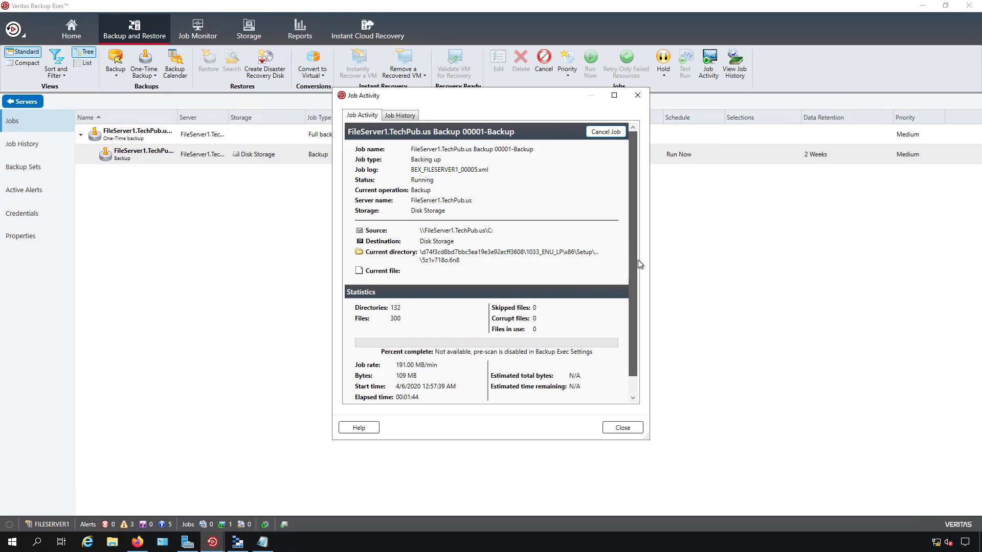
scroll(638, 260, down, 2)
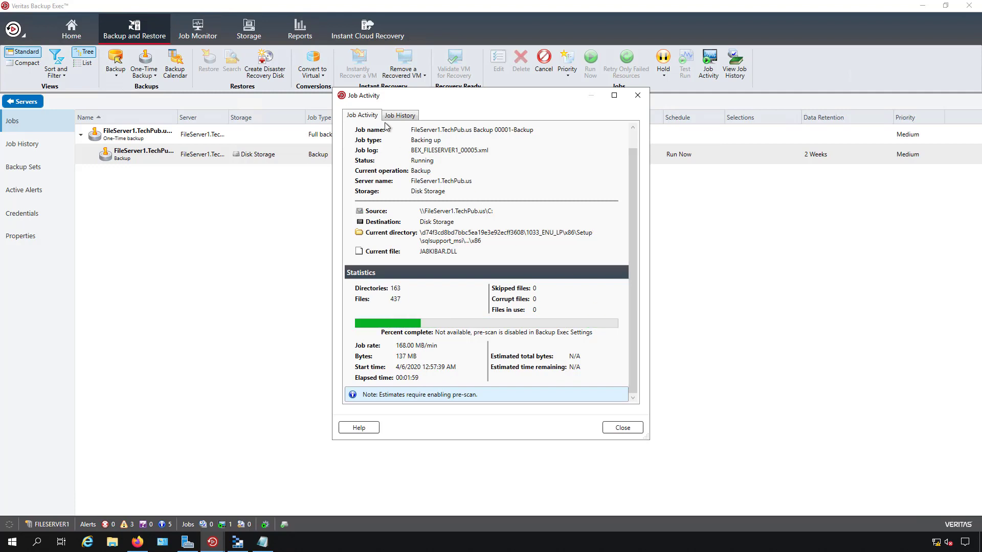
click(400, 115)
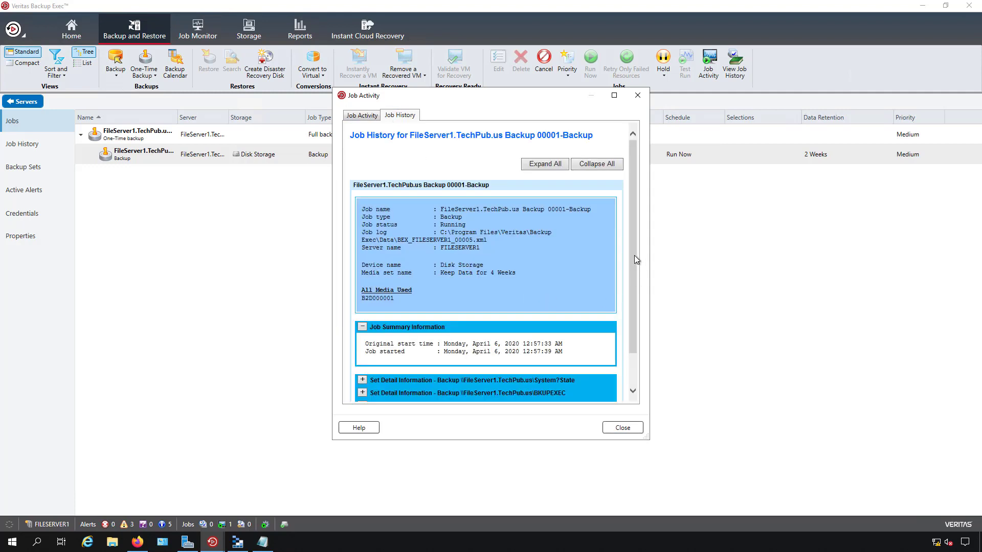
mouse_move(634, 252)
mouse_down()
mouse_move(633, 318)
mouse_move(629, 233)
mouse_up()
click(542, 164)
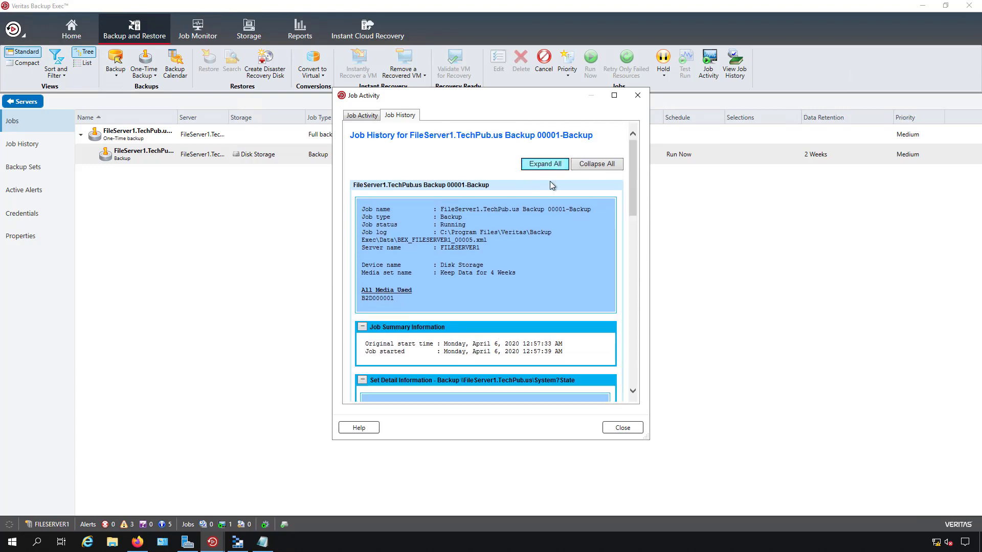
click(614, 95)
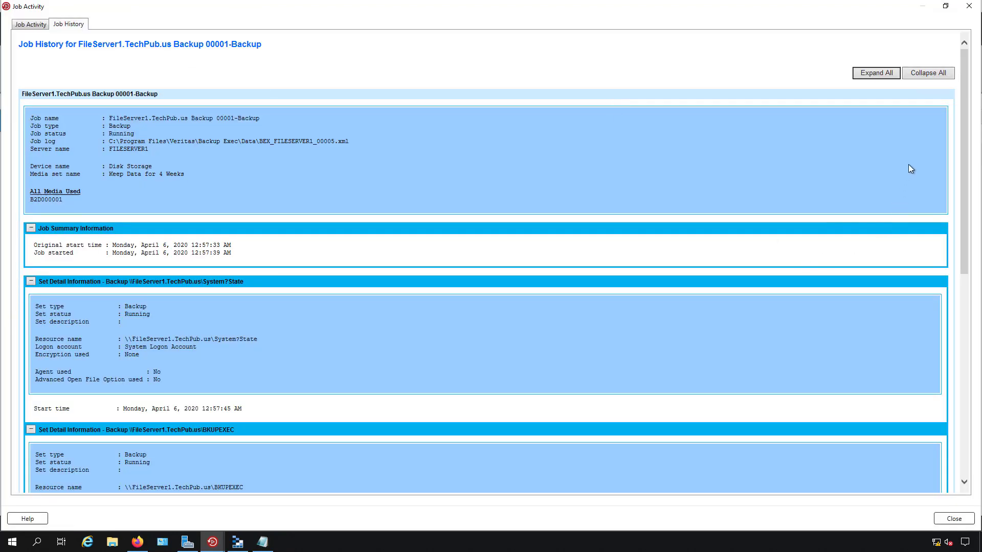
drag(965, 148, 968, 247)
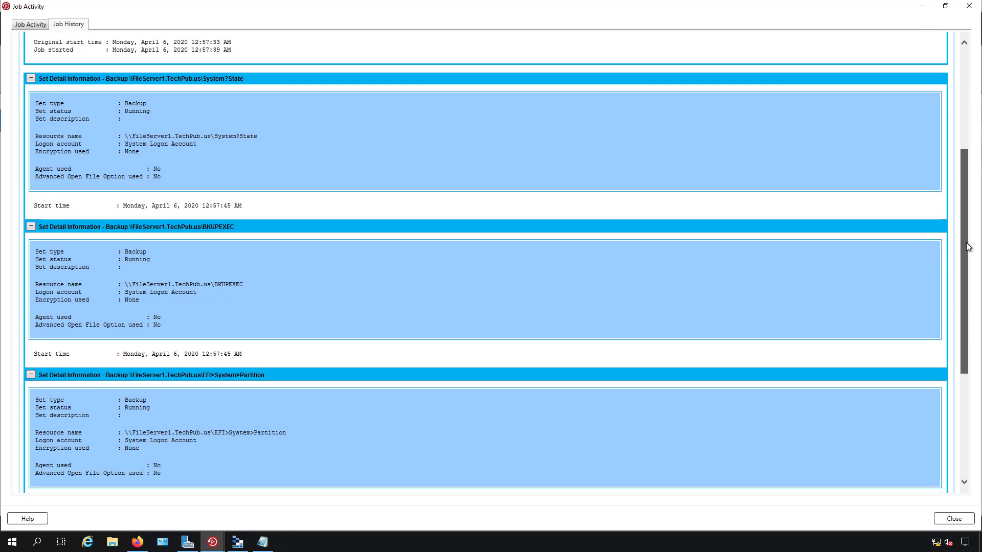
drag(968, 247, 971, 261)
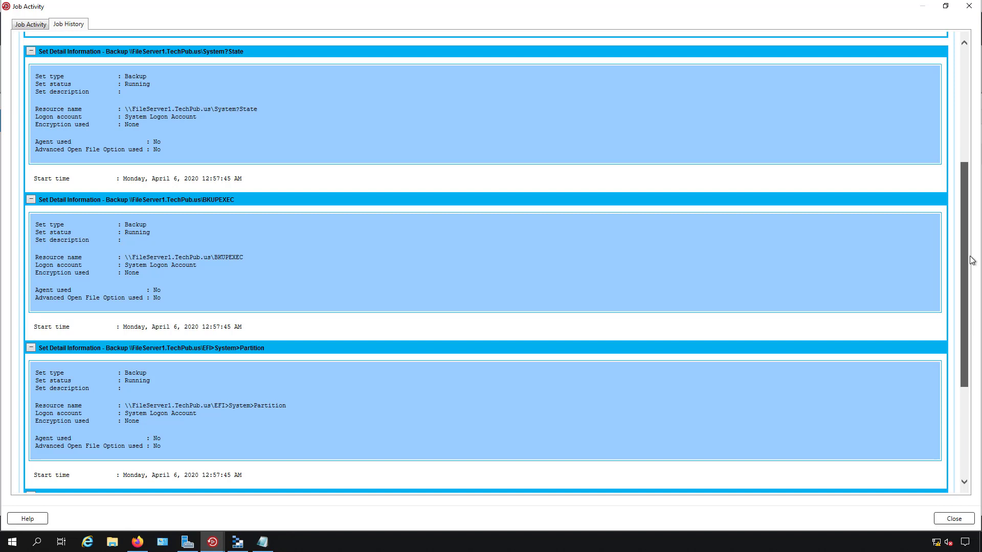
drag(972, 261, 969, 173)
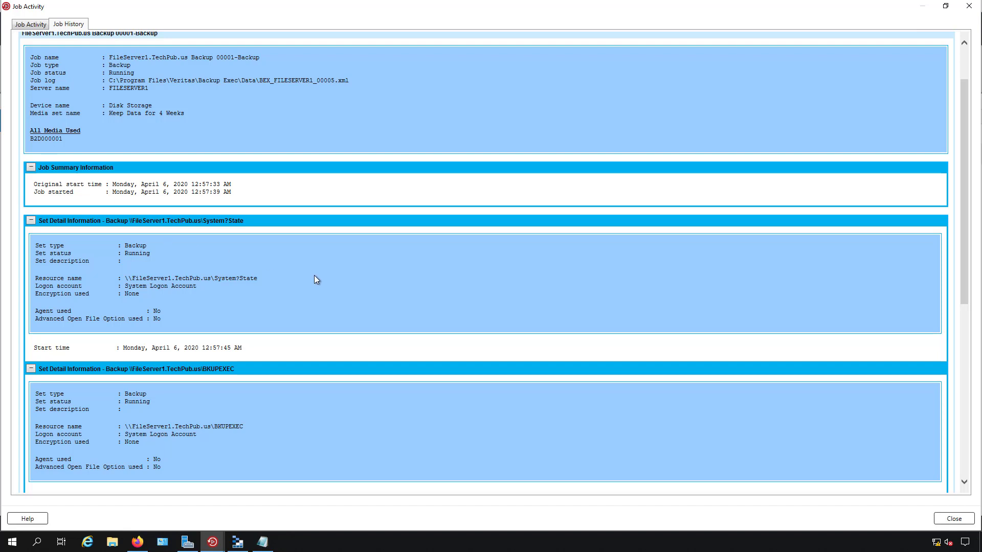
- Close the Job Activity window, leaving the FileServer1 backup running with 314 MB written
click(953, 518)
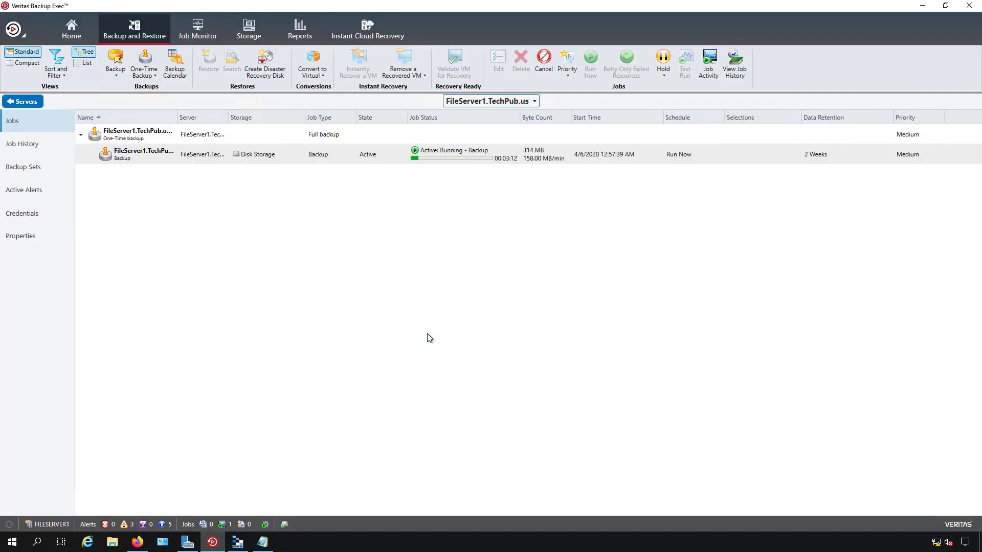